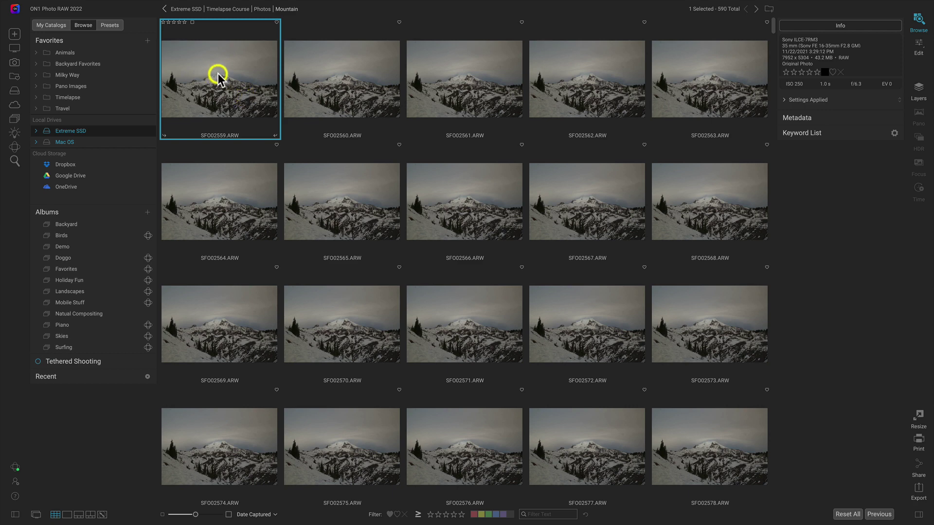
# - Apply AI Auto tone correction to SFO02559.ARW and raise Saturation to 24
pyautogui.click(918, 46)
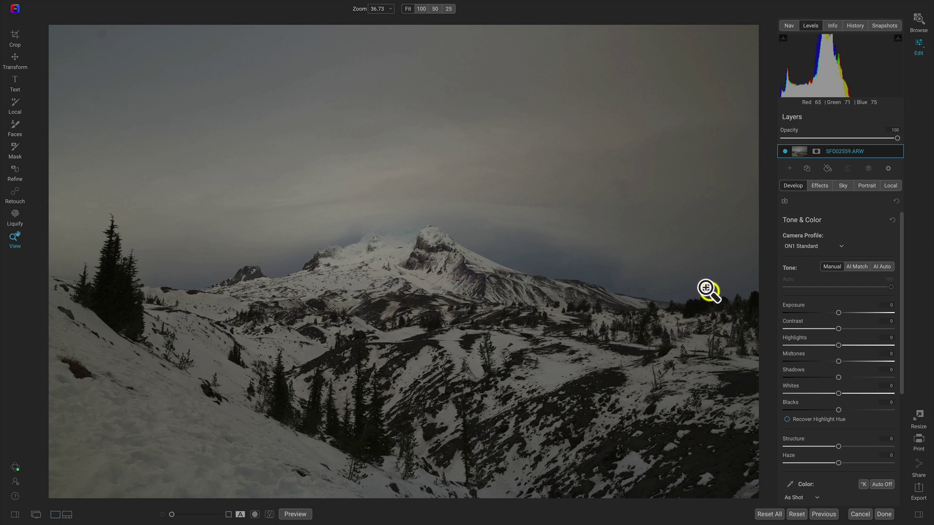
pyautogui.click(882, 267)
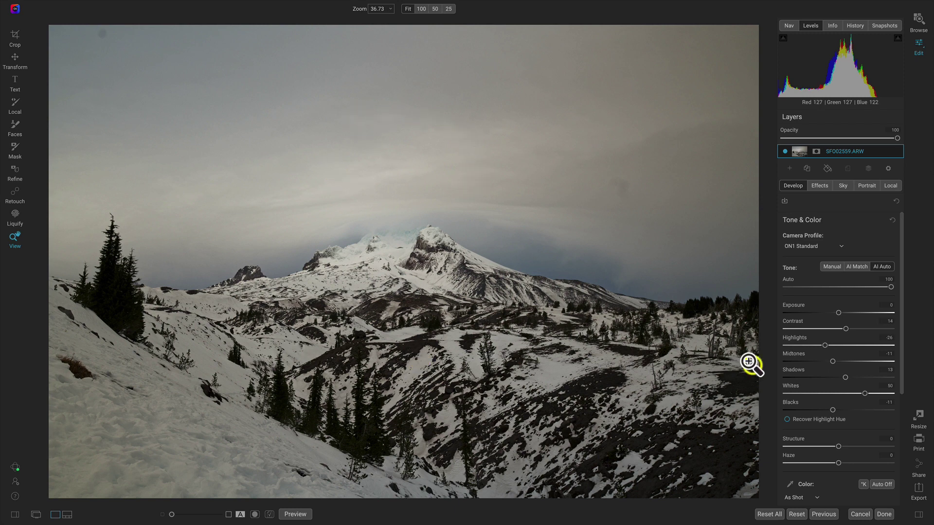
pyautogui.scroll(-5, 821, 337)
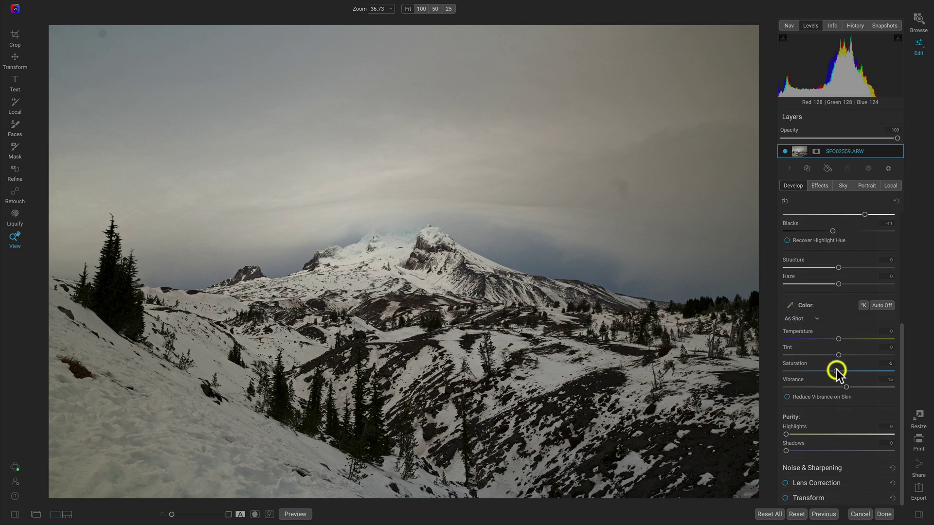
pyautogui.moveTo(836, 370); pyautogui.dragTo(856, 372)
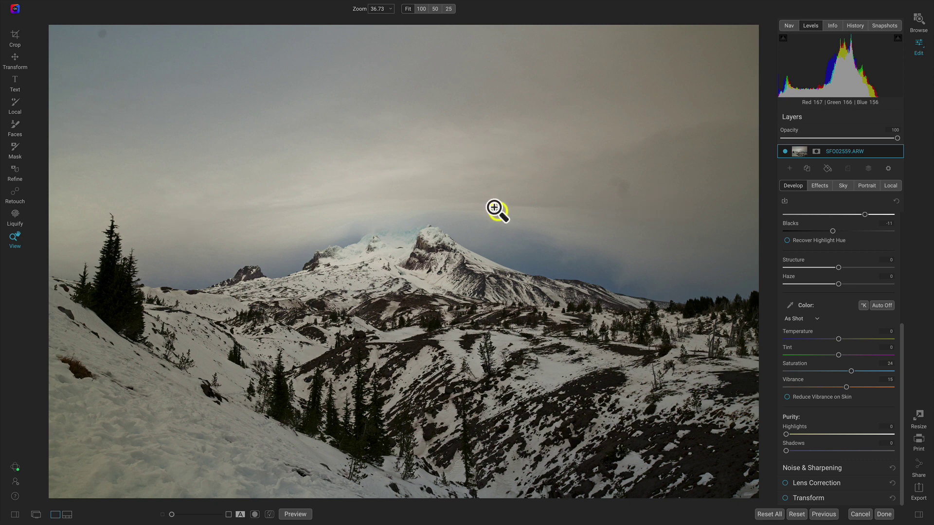
# - Add a Dynamic Contrast filter (Medium 15, Large 20) to SFO02559.ARW's Effects stack
pyautogui.scroll(5, 853, 359)
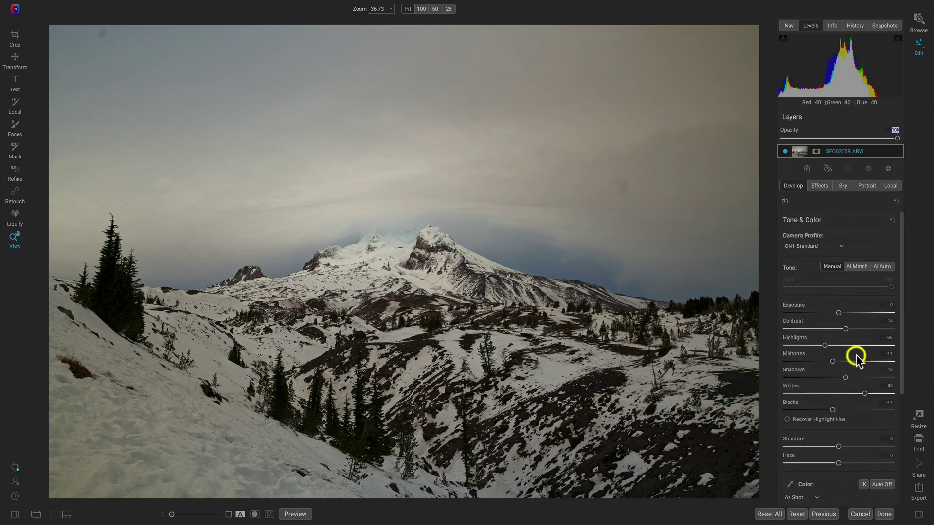
pyautogui.click(821, 186)
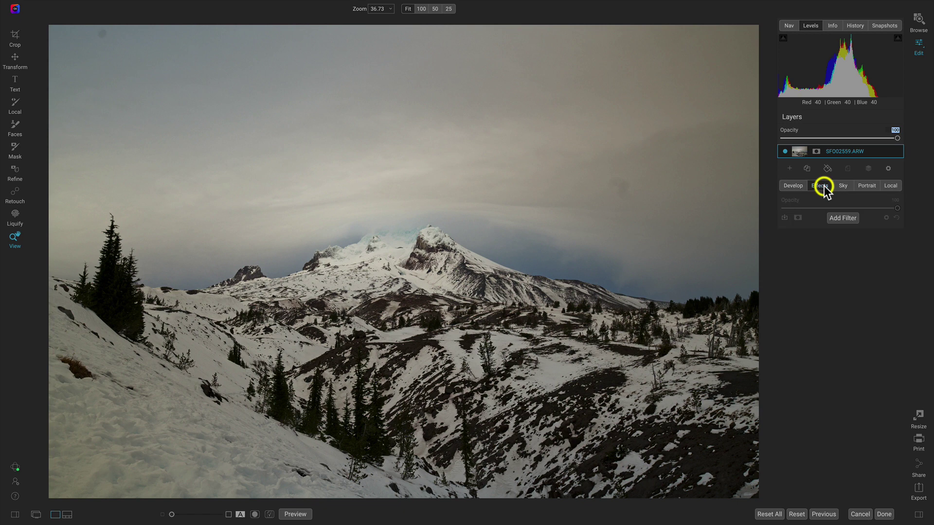
pyautogui.click(851, 218)
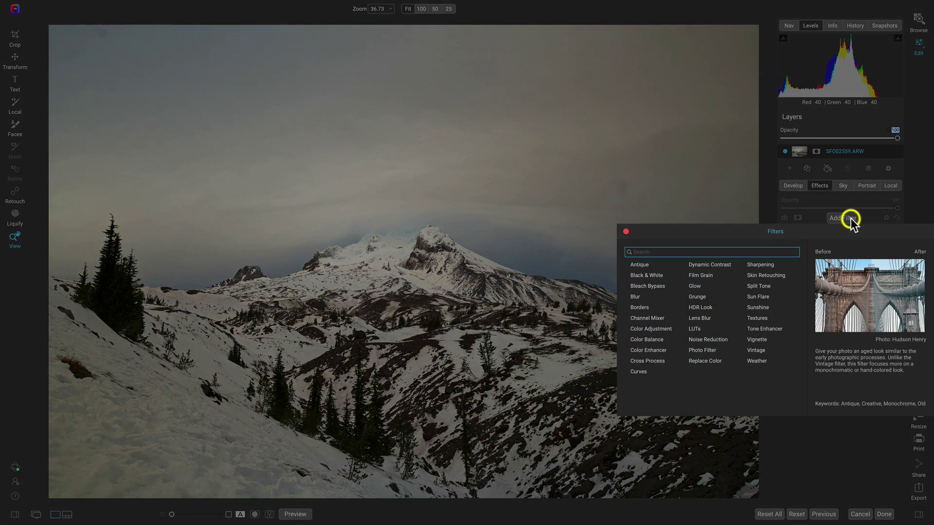
pyautogui.click(710, 266)
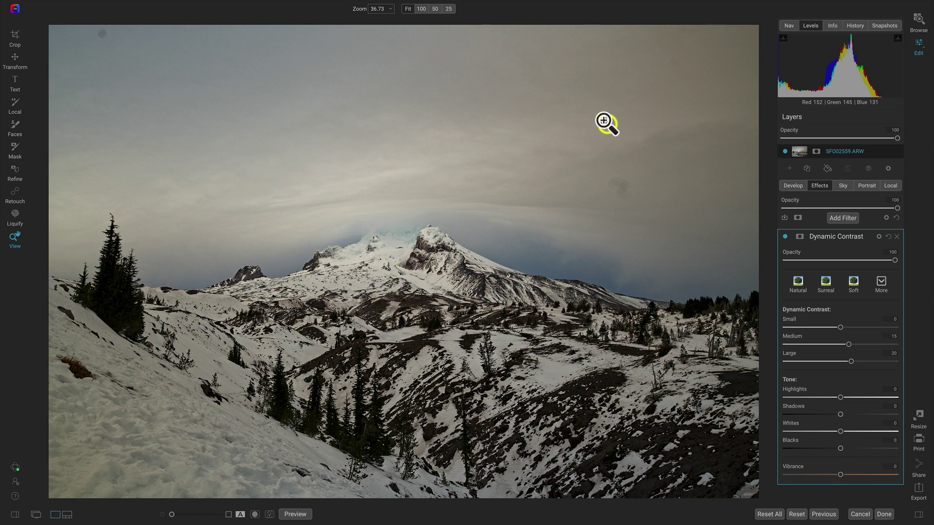
# - Give Dynamic Contrast an inverted mask and set the brush to Paint In at size 900
pyautogui.click(799, 238)
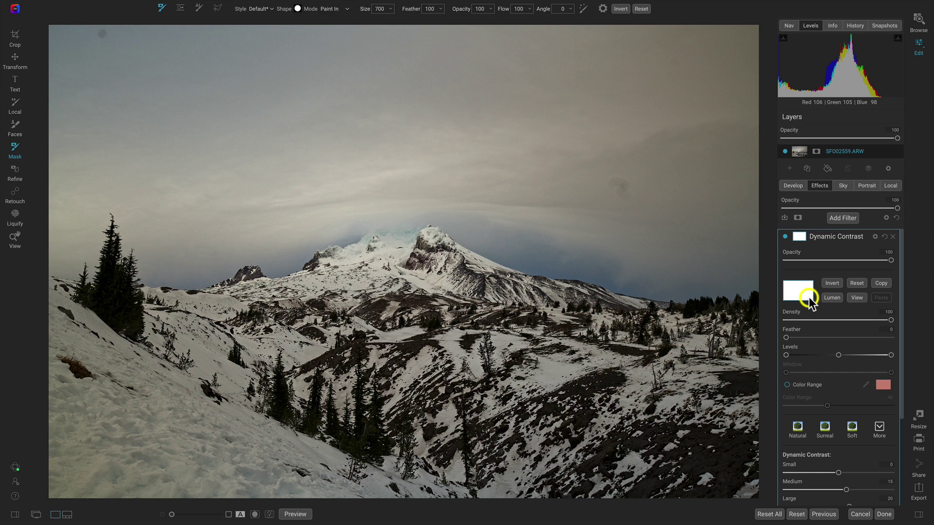
pyautogui.click(831, 282)
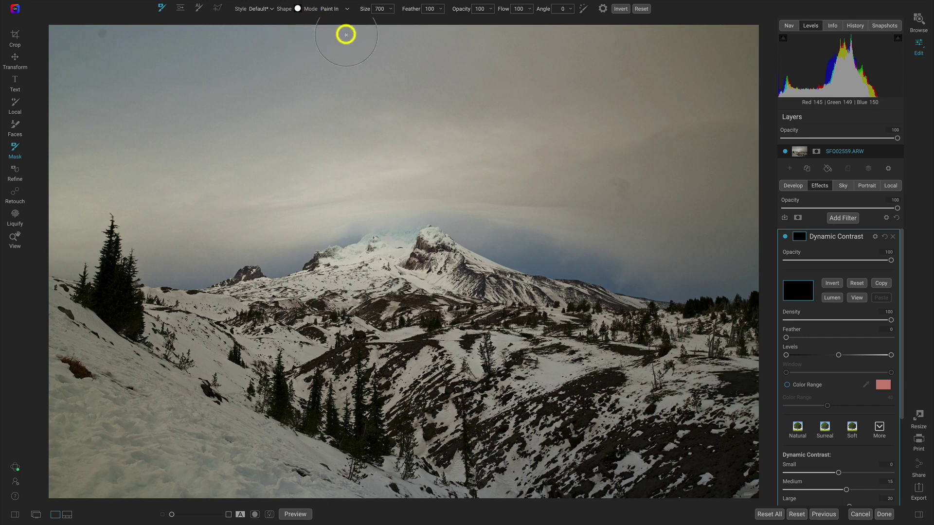
pyautogui.click(346, 10)
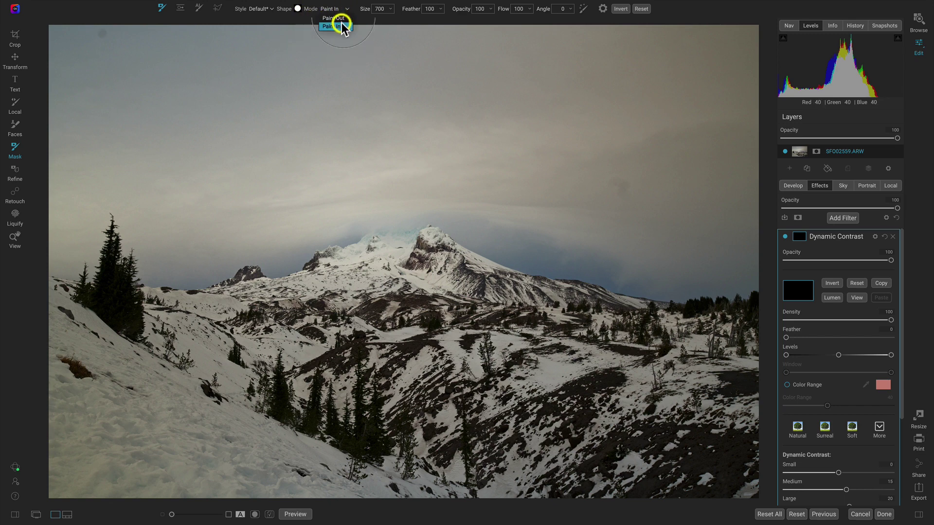
pyautogui.click(340, 26)
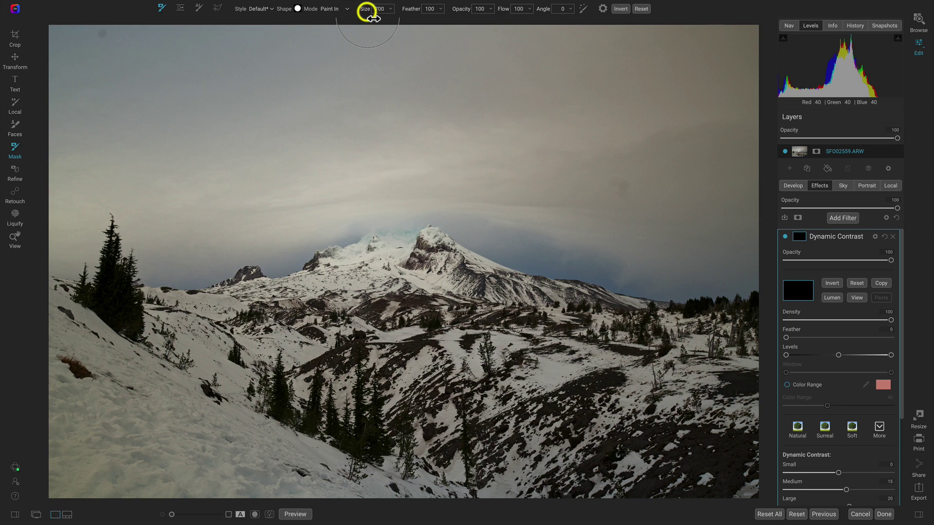
pyautogui.moveTo(370, 15); pyautogui.dragTo(372, 14)
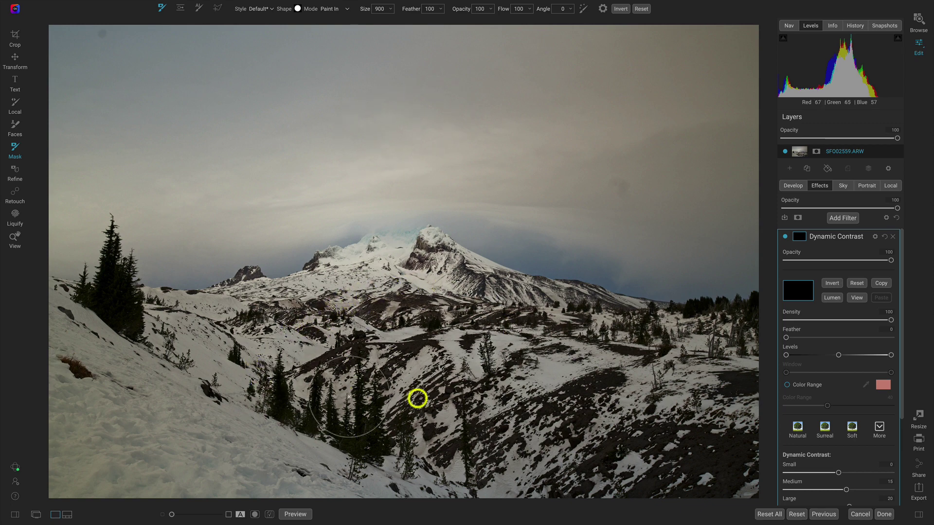
# - Paint contrast onto the foreground slope, apply the Surreal preset and lower opacity to 52
pyautogui.click(402, 377)
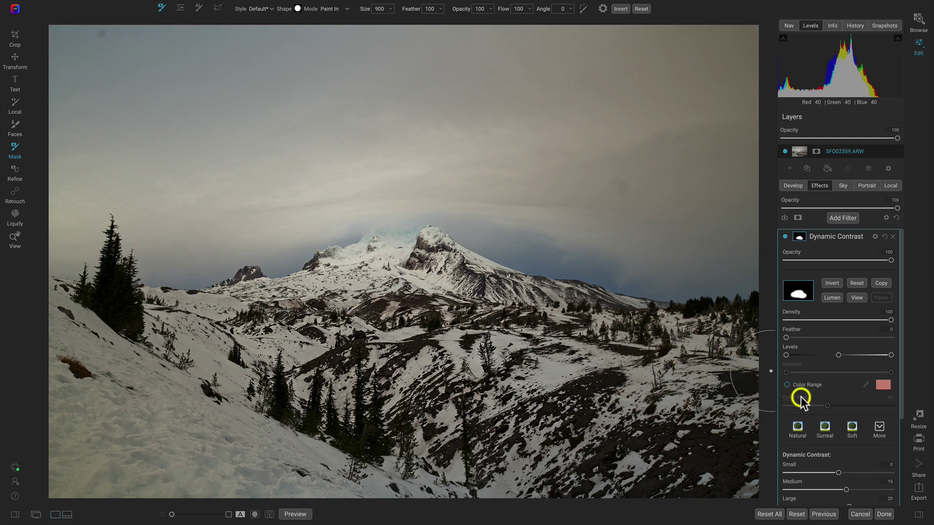
pyautogui.scroll(-3, 844, 391)
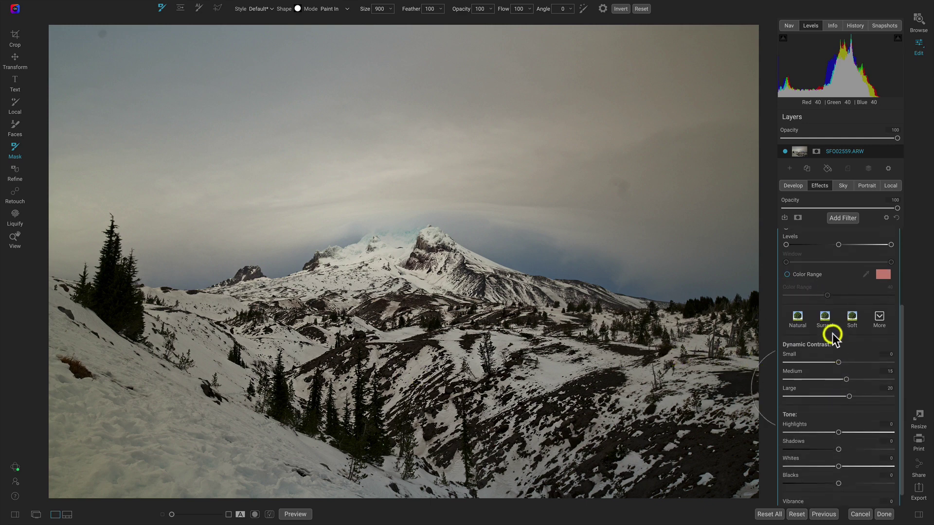
pyautogui.click(825, 320)
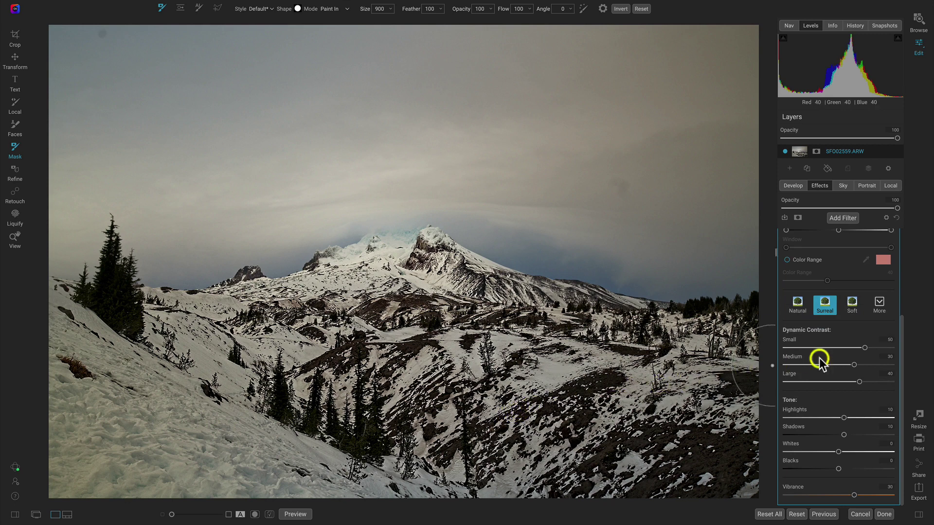
pyautogui.scroll(3, 850, 328)
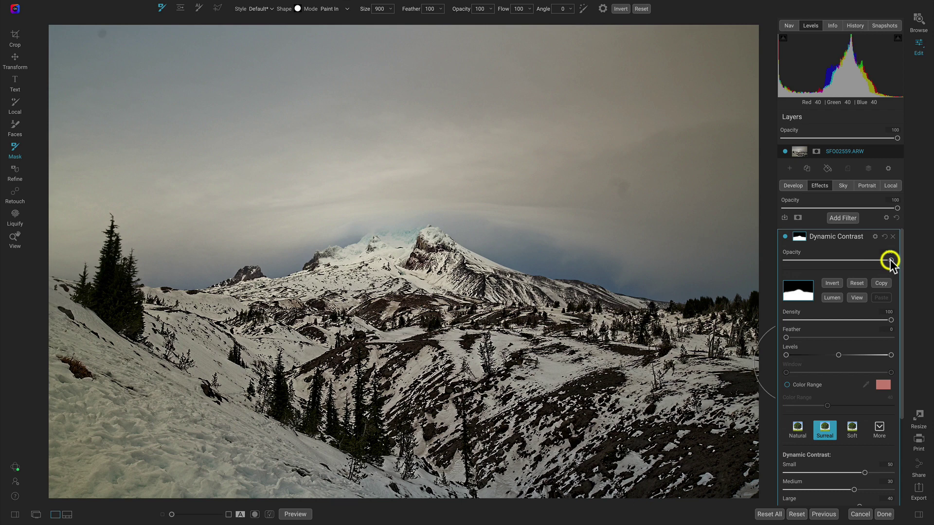
pyautogui.moveTo(889, 258); pyautogui.dragTo(842, 272)
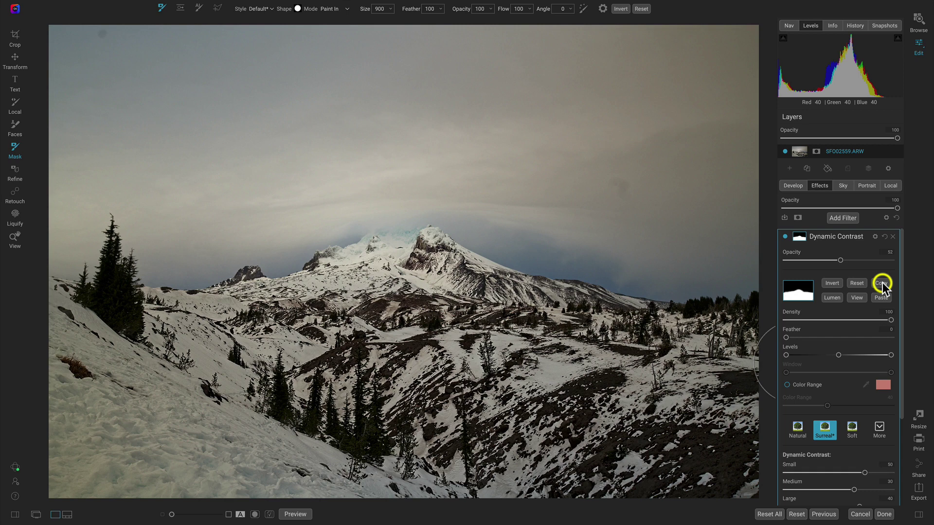
# - Add a Glow filter using the Darker preset with Amount 88 in Overlay Strong mode
pyautogui.click(846, 217)
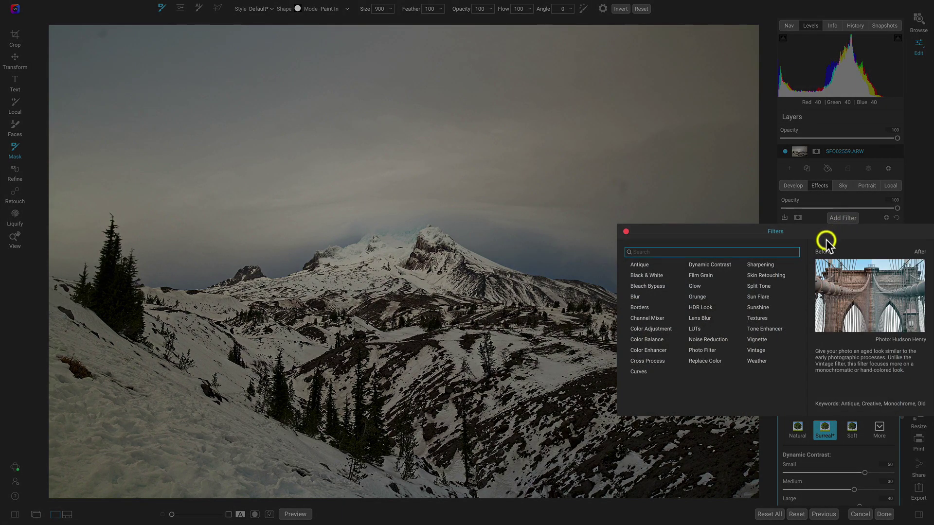
pyautogui.click(694, 286)
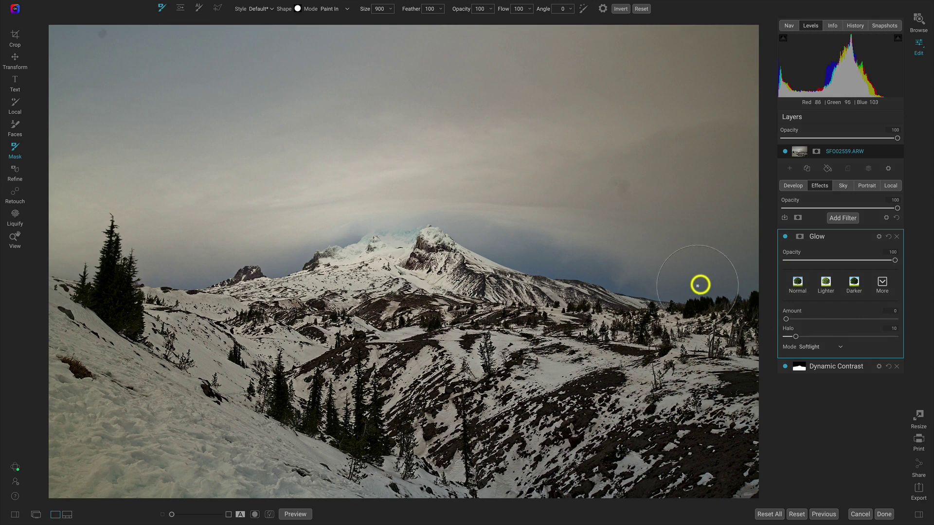
pyautogui.click(854, 283)
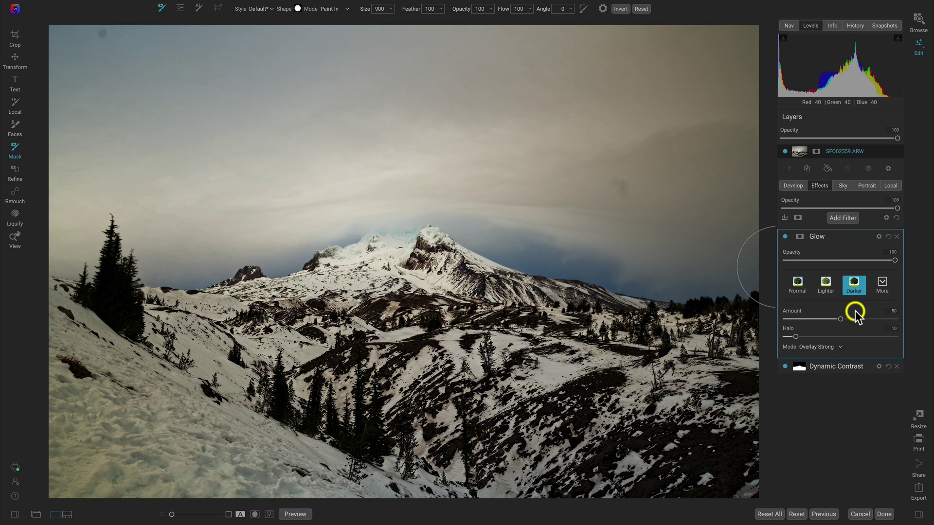
pyautogui.moveTo(838, 319); pyautogui.dragTo(881, 323)
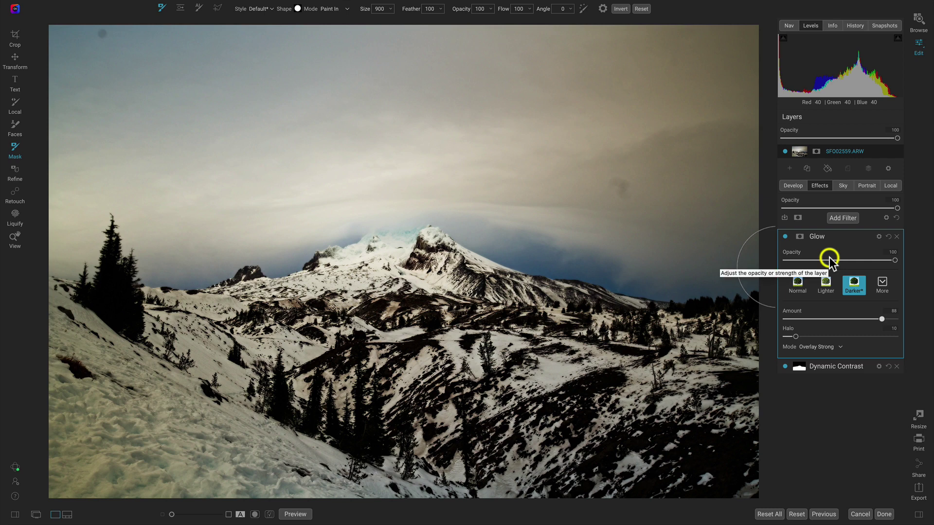
# - Paste the copied mountain mask onto Glow and invert it so only the sky glows
pyautogui.click(799, 237)
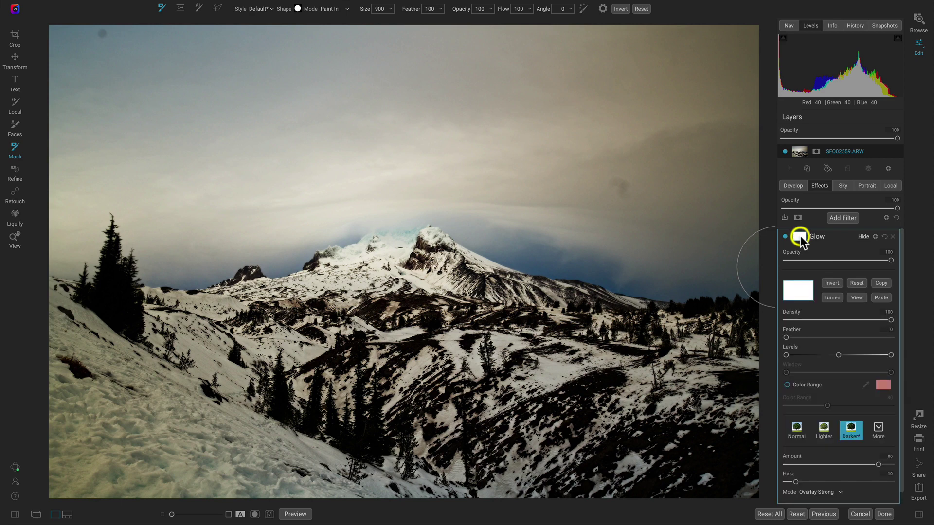
pyautogui.click(879, 297)
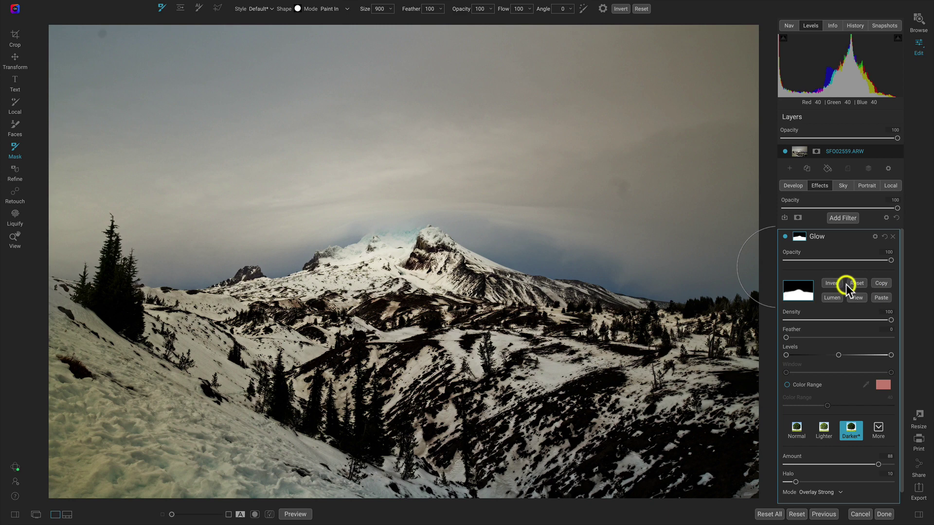
pyautogui.click(832, 283)
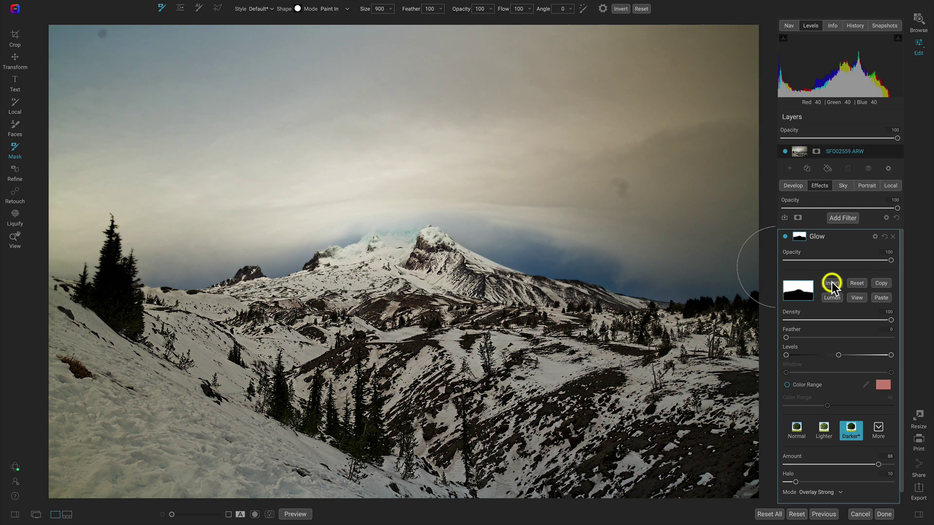
# - Compare Glow on and off against the original, then return to the Mountain folder grid
pyautogui.press('z')
pyautogui.click(784, 236)
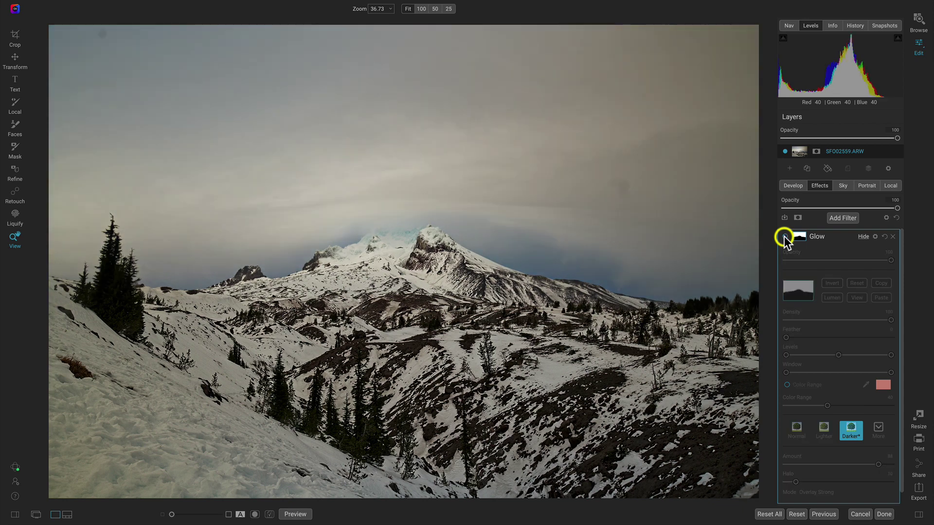
pyautogui.click(784, 236)
pyautogui.click(784, 236)
pyautogui.click(784, 236)
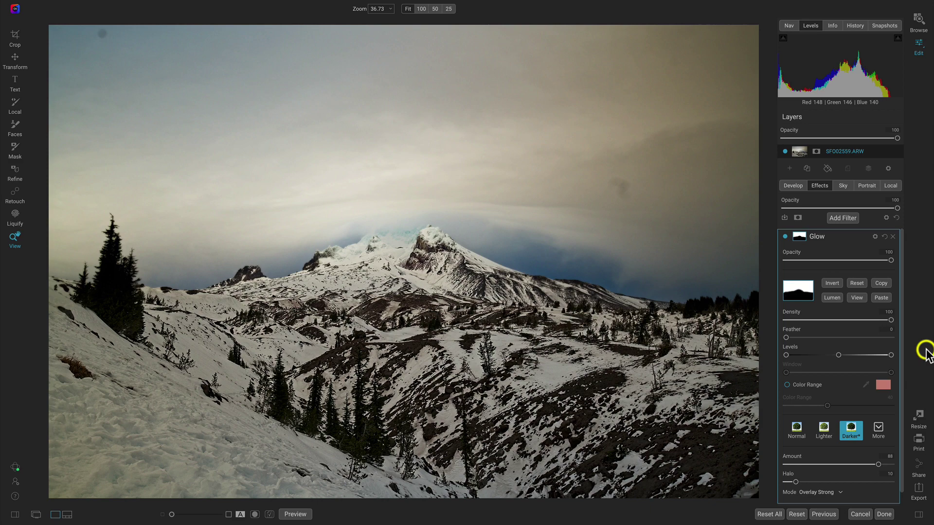
pyautogui.hotkey('ctrl', 'p')
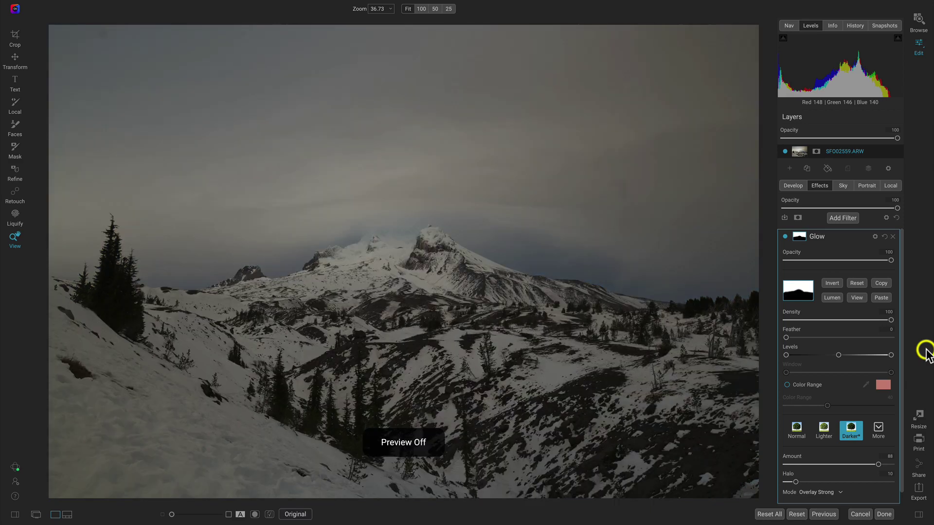
pyautogui.hotkey('ctrl', 'p')
pyautogui.hotkey('ctrl', 'p')
pyautogui.hotkey('ctrl', 'p')
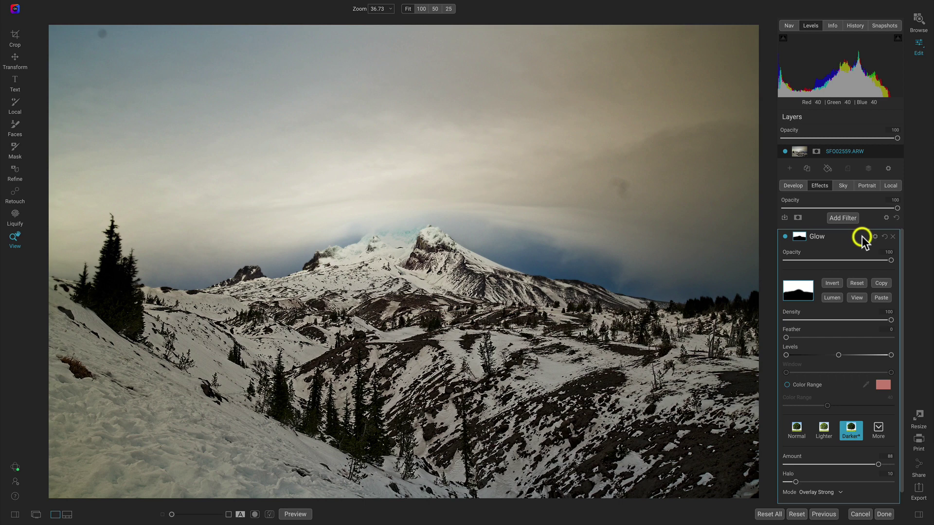
pyautogui.hotkey('ctrl', 'b')
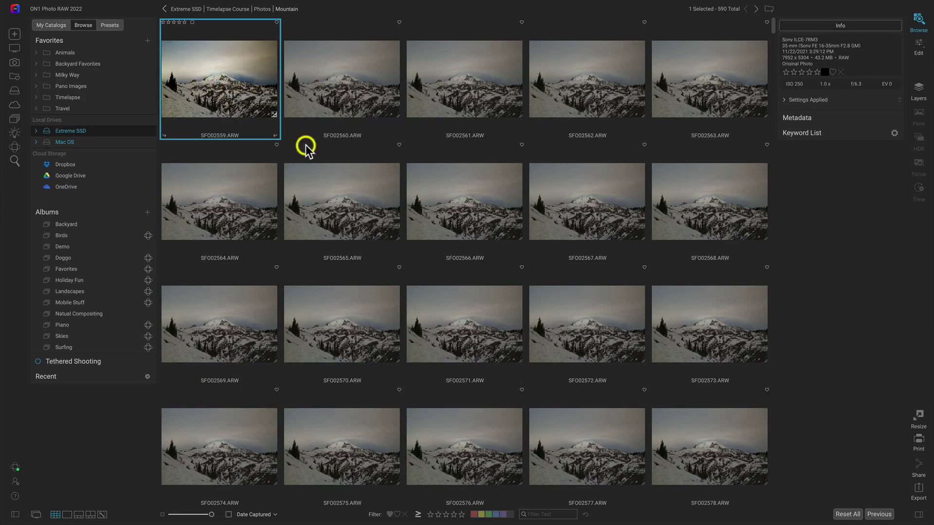
# - Select all 590 frames and sync SFO02559.ARW's Develop and Effects settings, masks included
pyautogui.press('super+a')
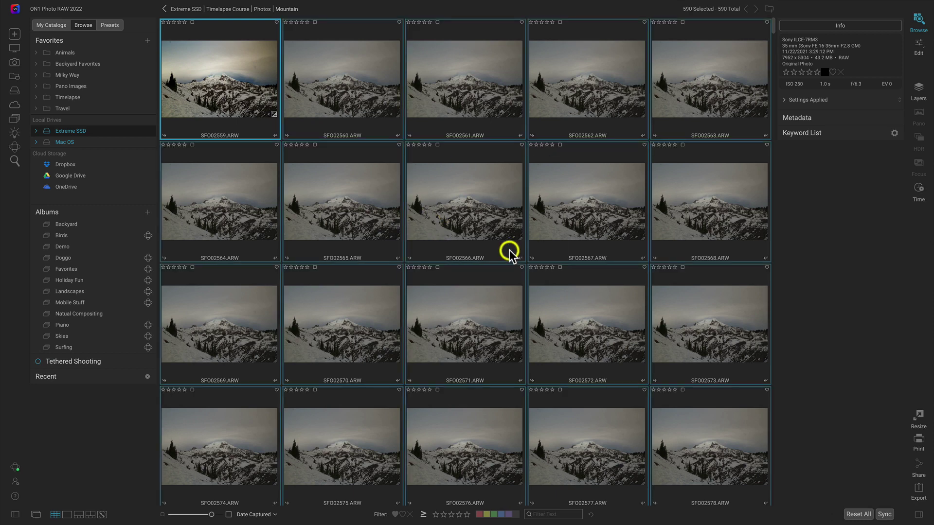
pyautogui.click(884, 515)
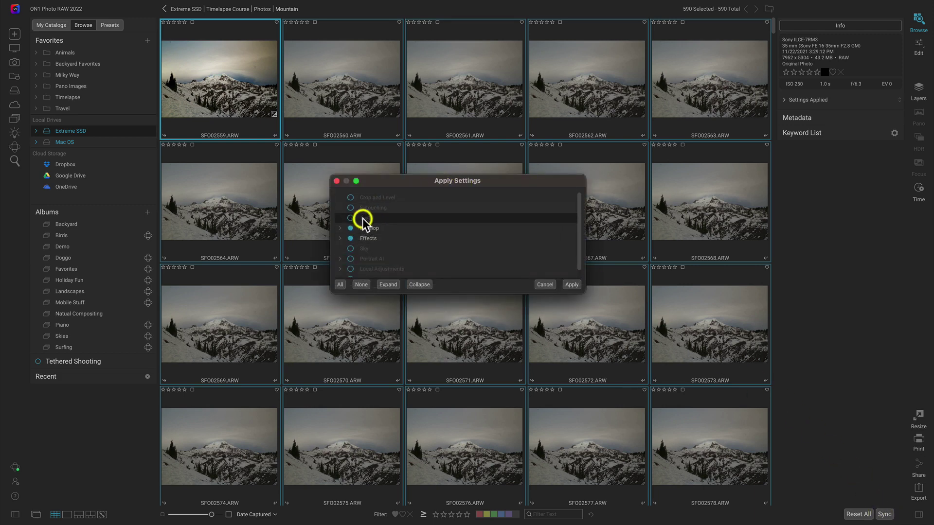
pyautogui.click(340, 228)
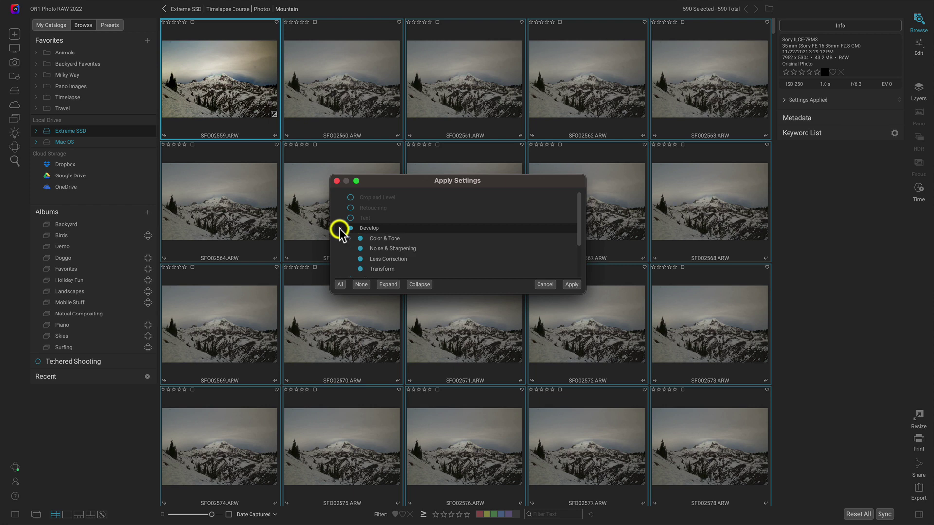
pyautogui.click(339, 228)
pyautogui.click(340, 238)
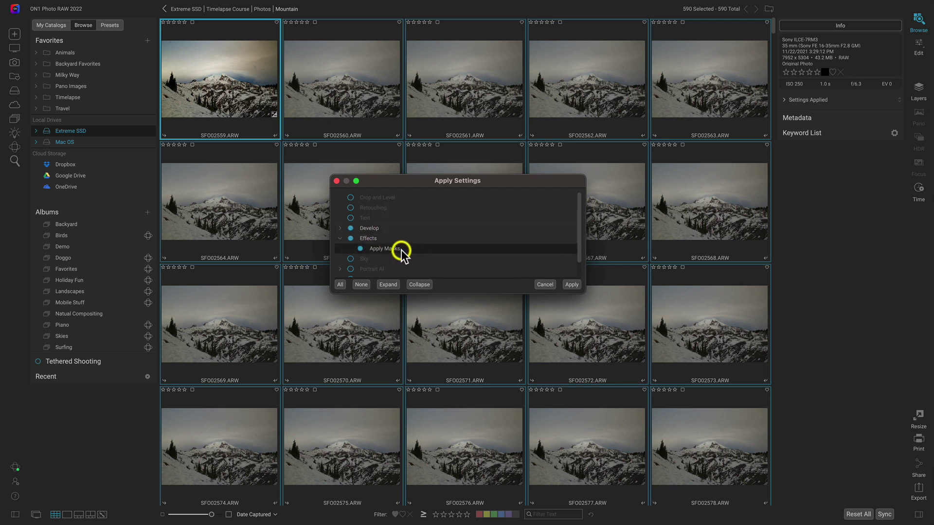
pyautogui.click(572, 285)
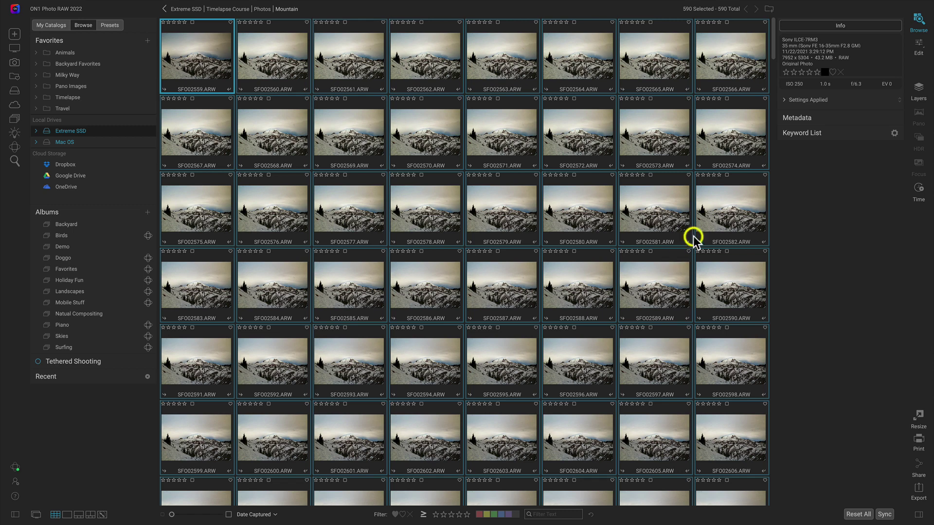
# - Open the time-lapse options and scrub the Frame slider to preview later and earlier frames
pyautogui.click(920, 192)
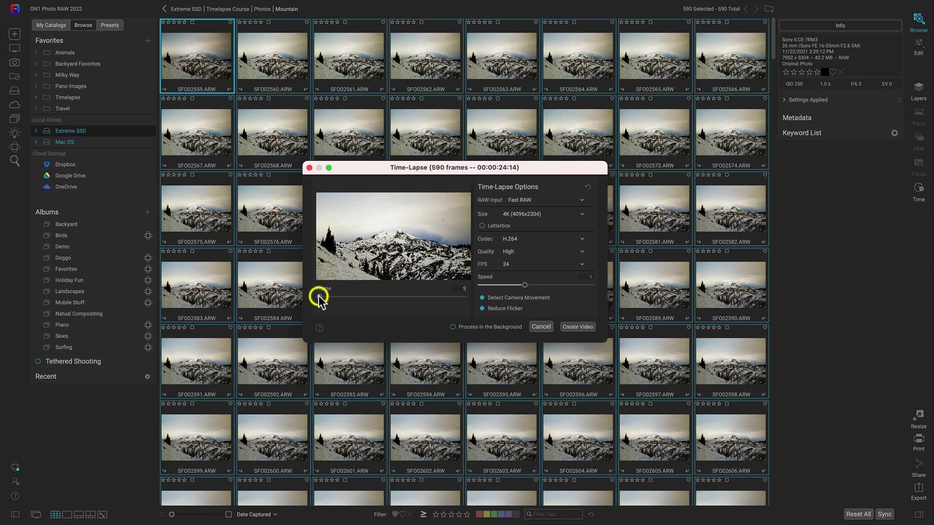
pyautogui.moveTo(319, 296); pyautogui.dragTo(459, 300)
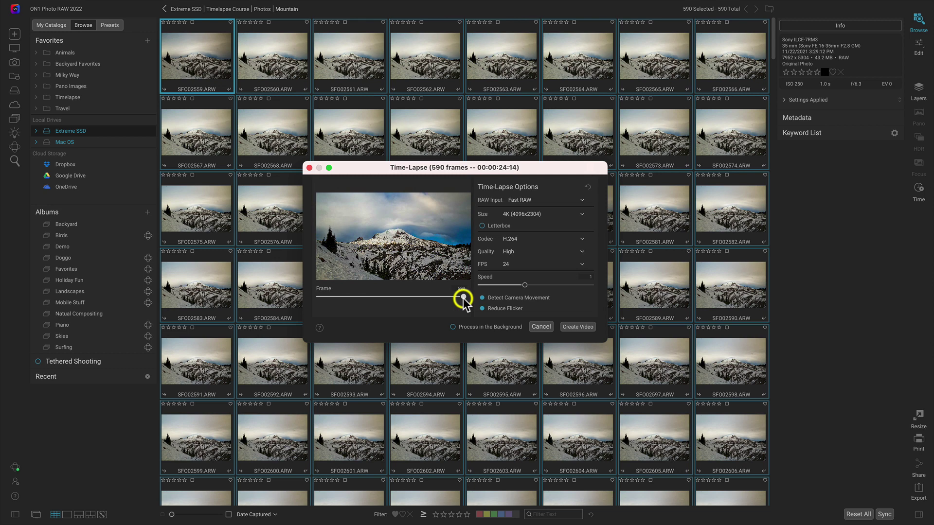
pyautogui.moveTo(463, 298); pyautogui.dragTo(327, 293)
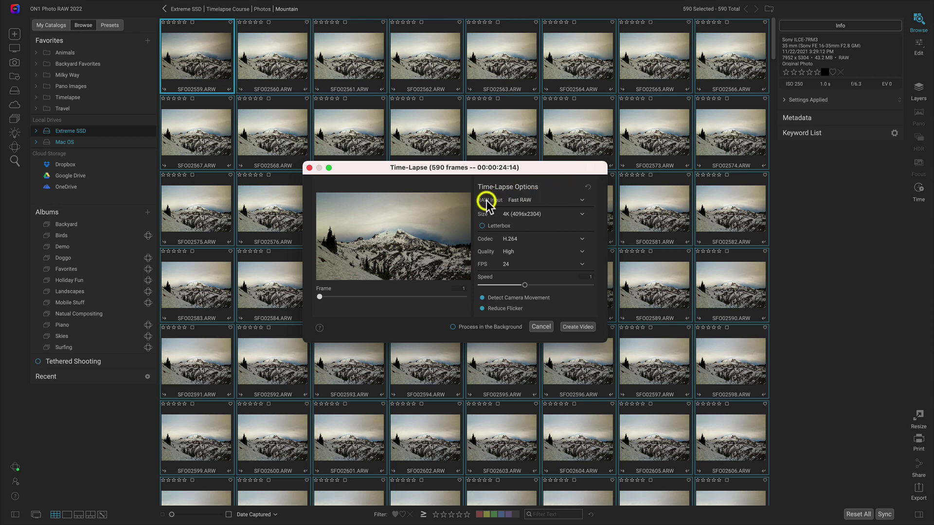
# - Create the 24 fps H.264 video with Fast RAW input at 4K (4096x2304)
pyautogui.click(558, 200)
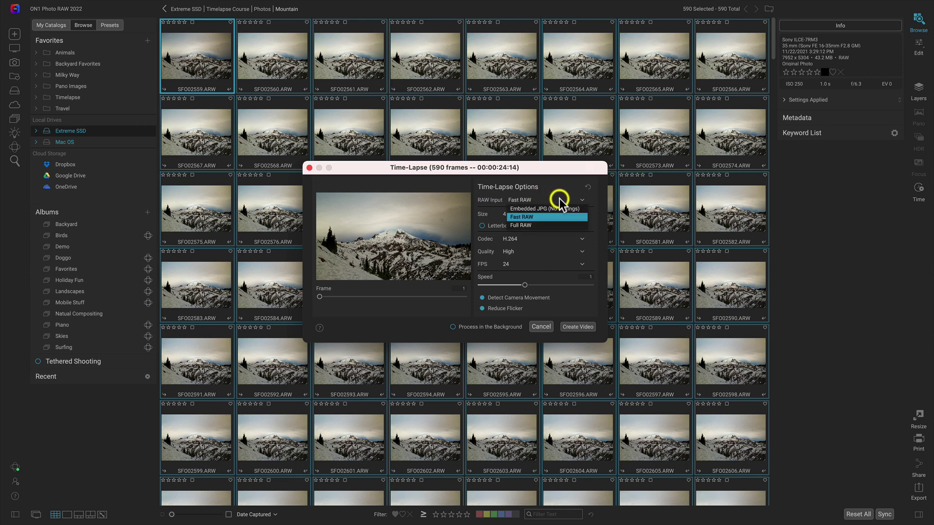
pyautogui.click(541, 219)
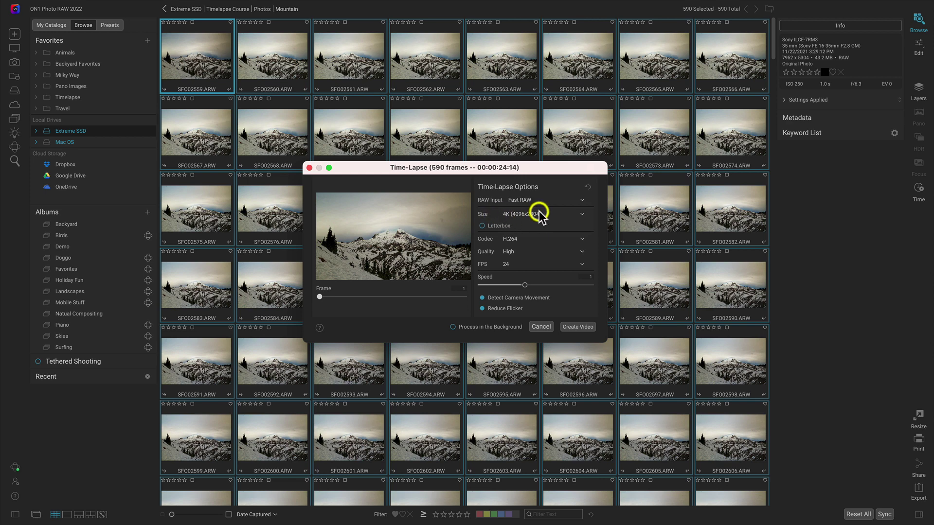
pyautogui.click(538, 211)
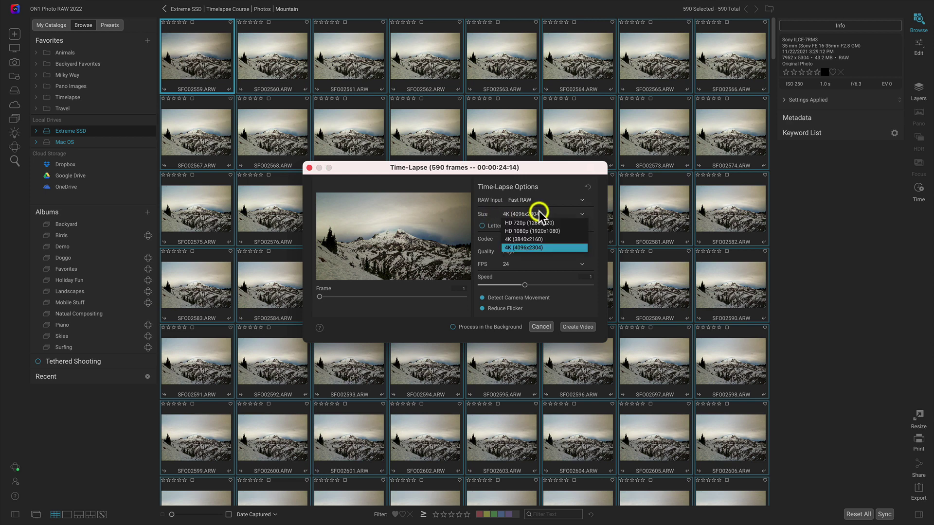
pyautogui.click(520, 248)
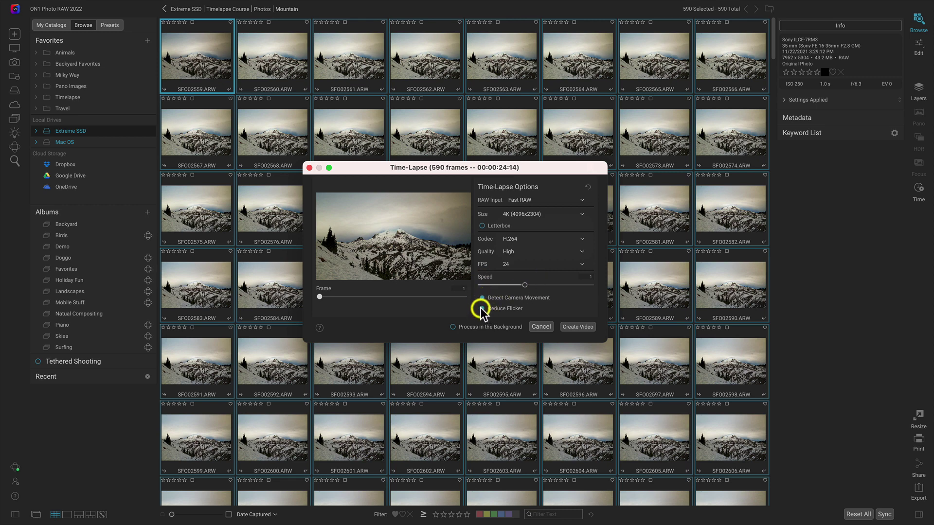
pyautogui.click(577, 327)
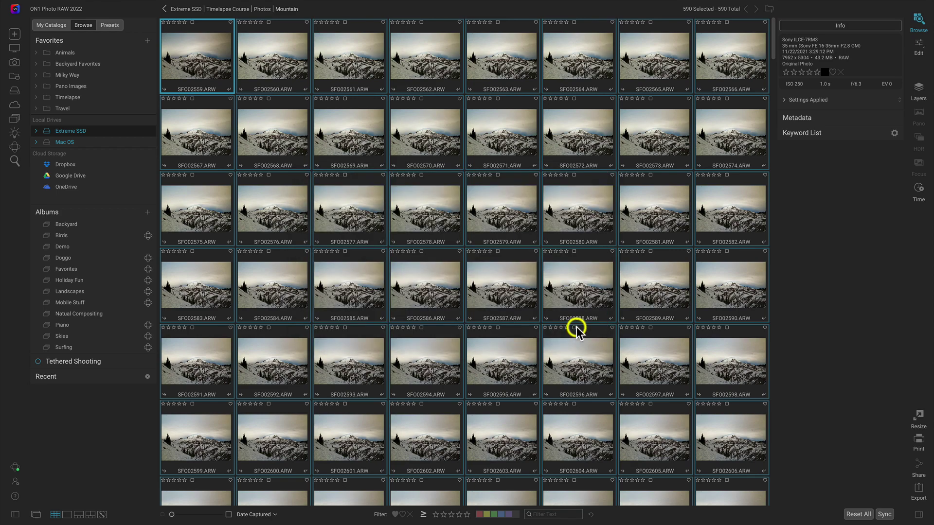